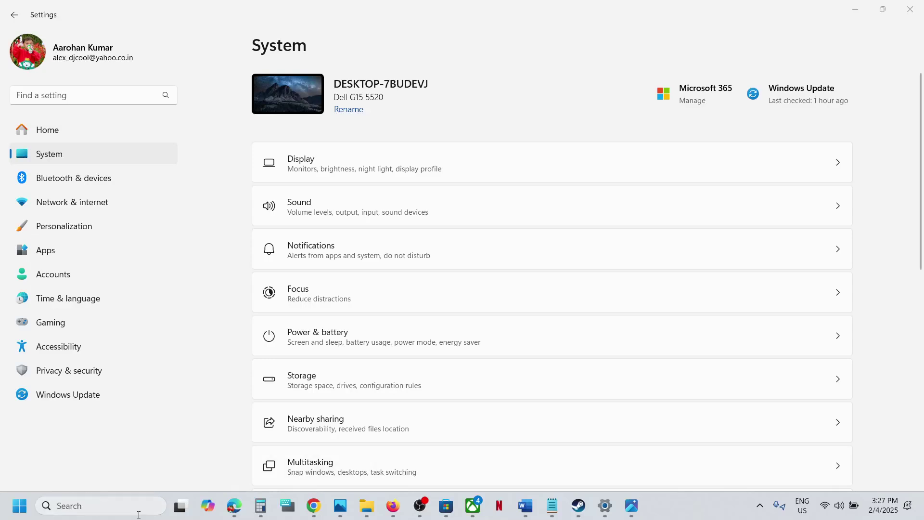
Step: Search Windows for 'adobe ac' and launch Adobe Acrobat from Best match to test startup
left_click(120, 506)
type("ado")
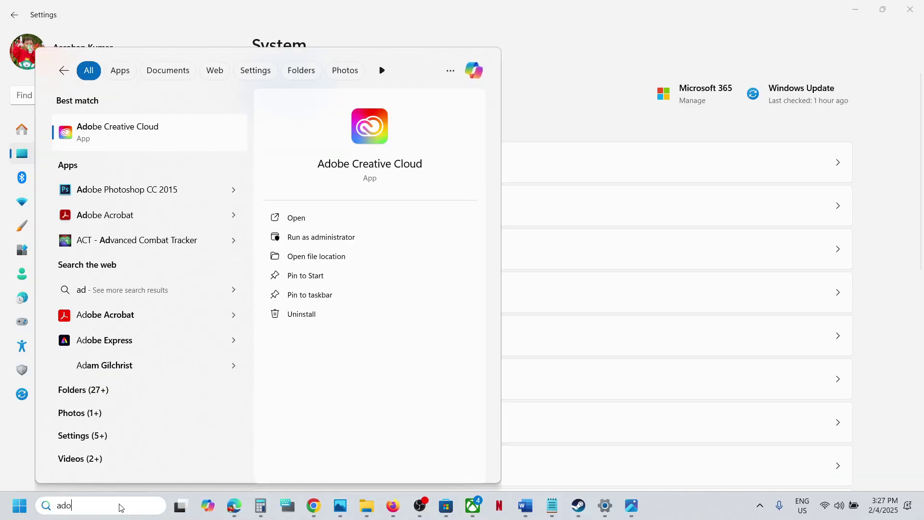
type("be ac")
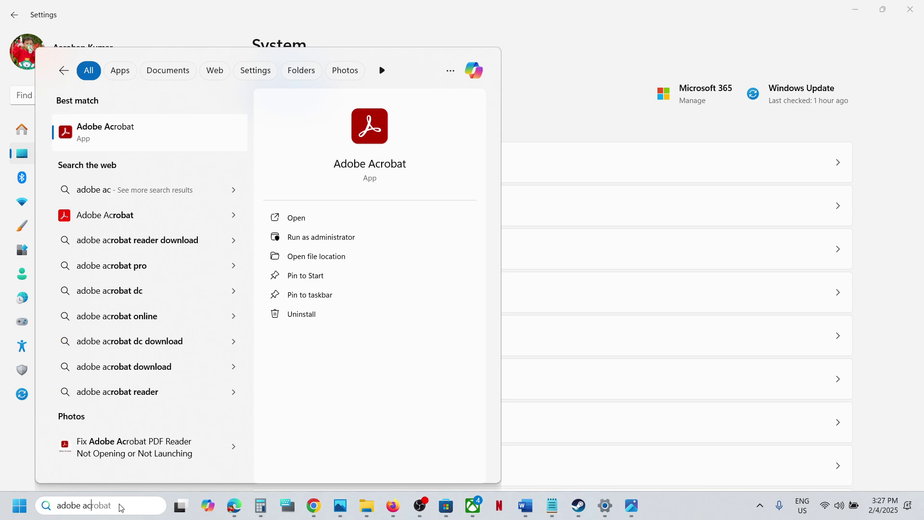
left_click(115, 144)
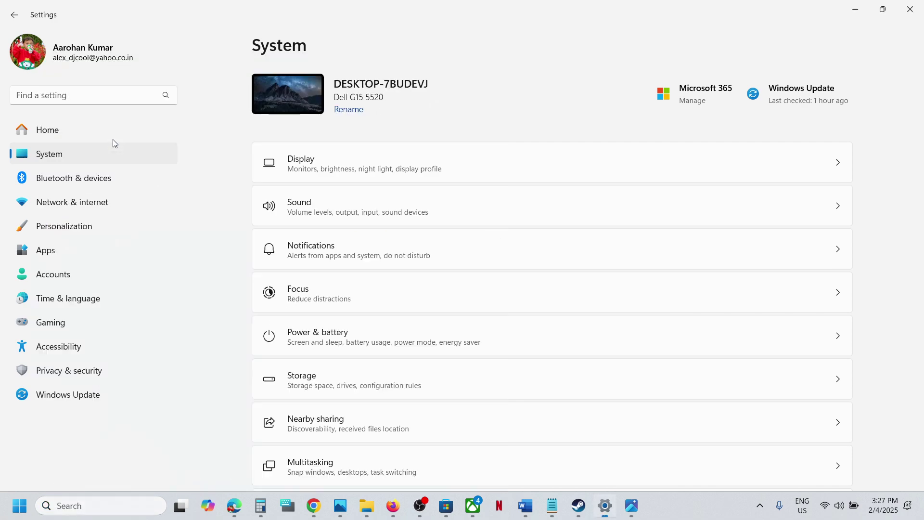
left_click(656, 67)
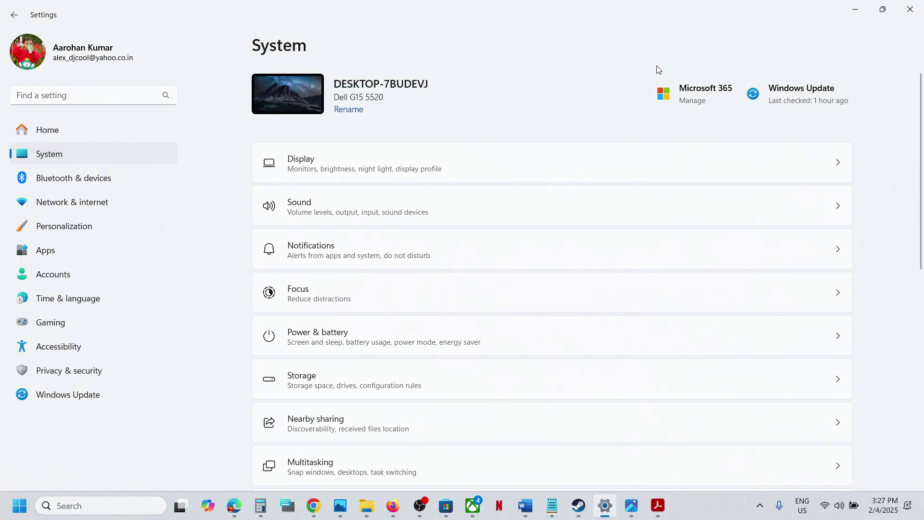
Step: Show the Windows Update history page and bring up the Step 1 note in Word
left_click(91, 388)
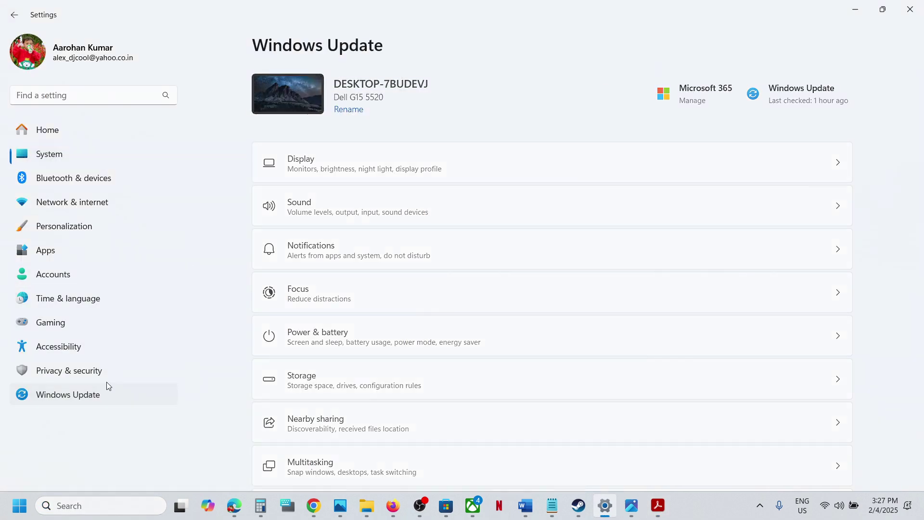
left_click(448, 260)
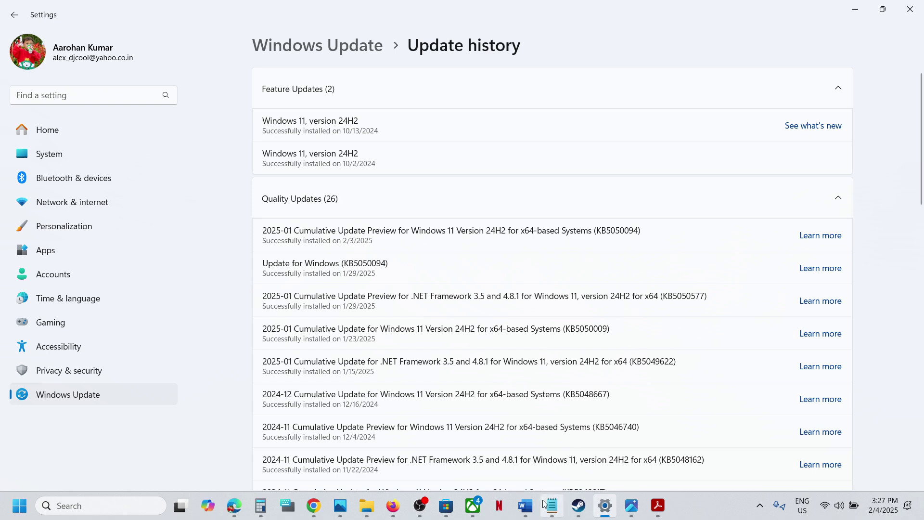
left_click(526, 505)
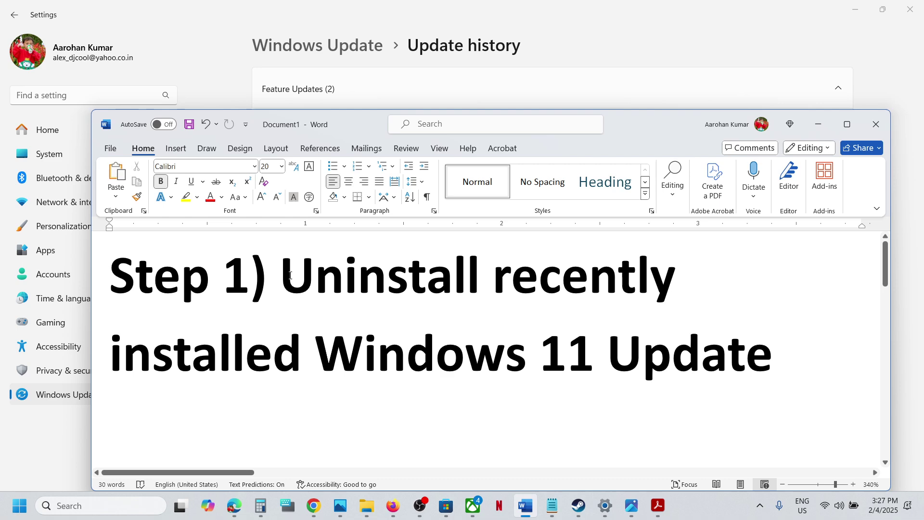
Step: Highlight 'Uninstall recently installed Windows 11 Update' in Word, then return to Settings
left_click_drag(282, 277, 771, 354)
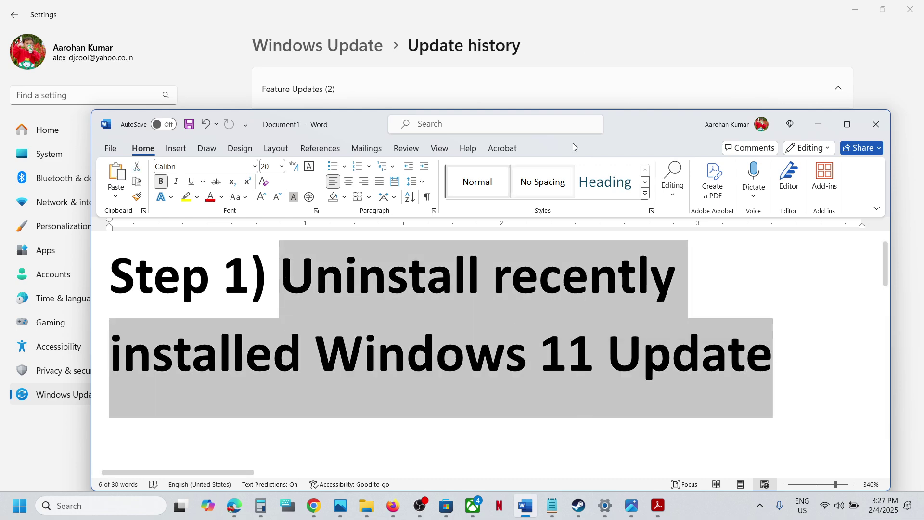
left_click(584, 57)
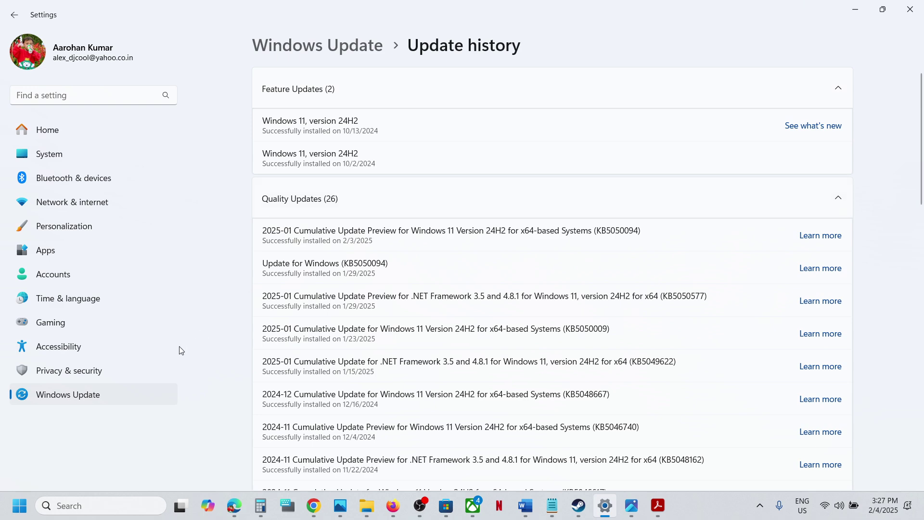
Step: Go from Windows Update through Update history to Uninstall updates, showing 5 updates
left_click(94, 395)
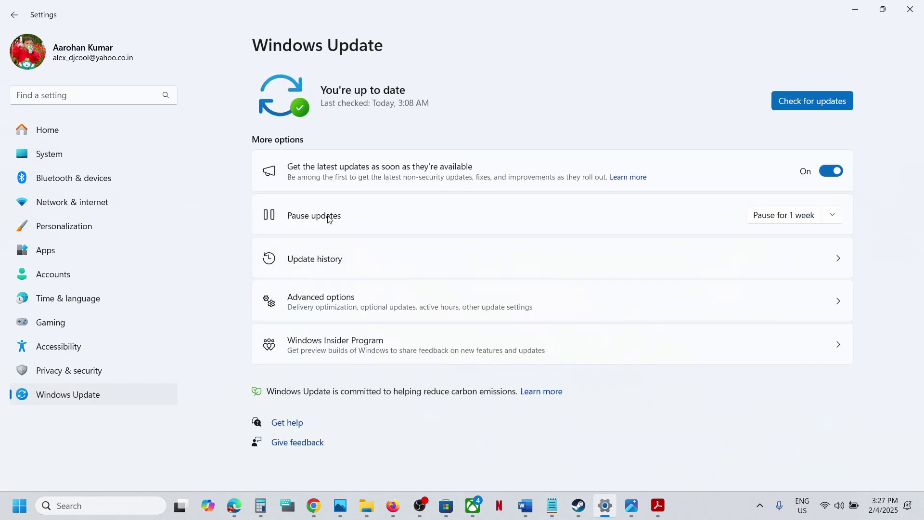
left_click(348, 267)
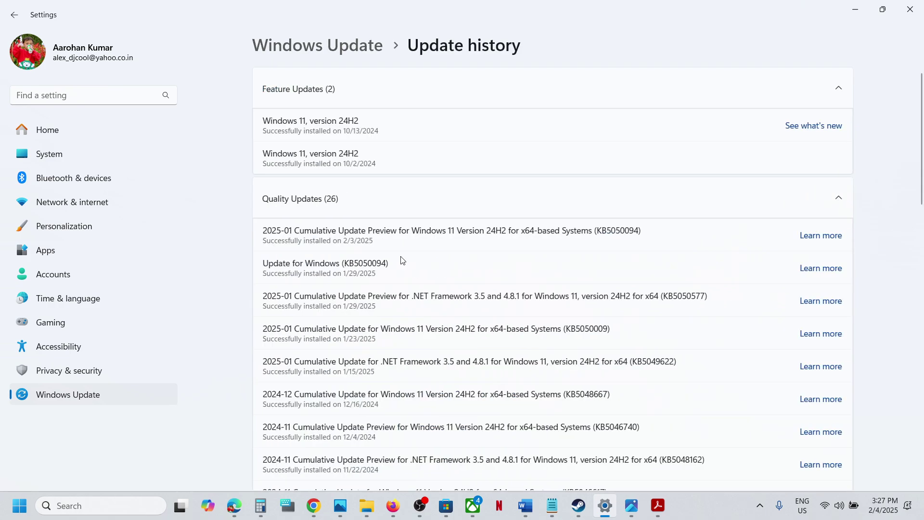
scroll(434, 316, "down", 15)
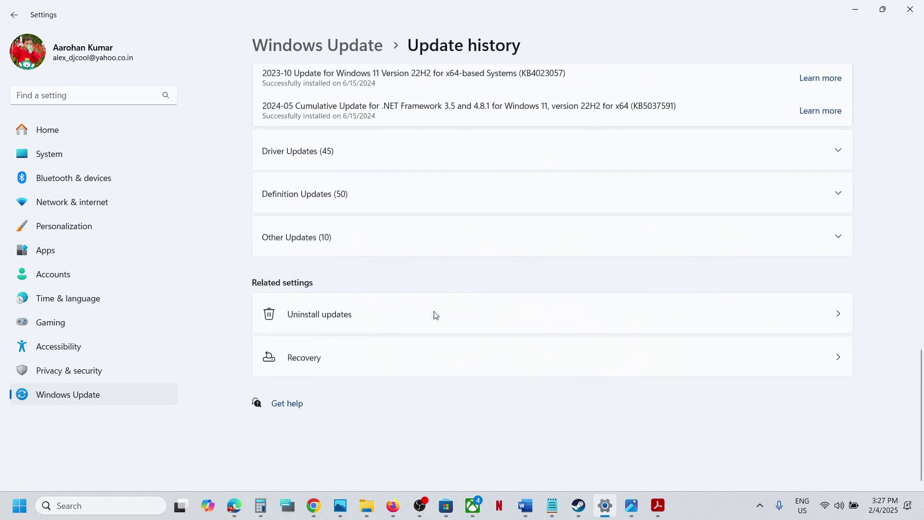
scroll(390, 334, "up", 1)
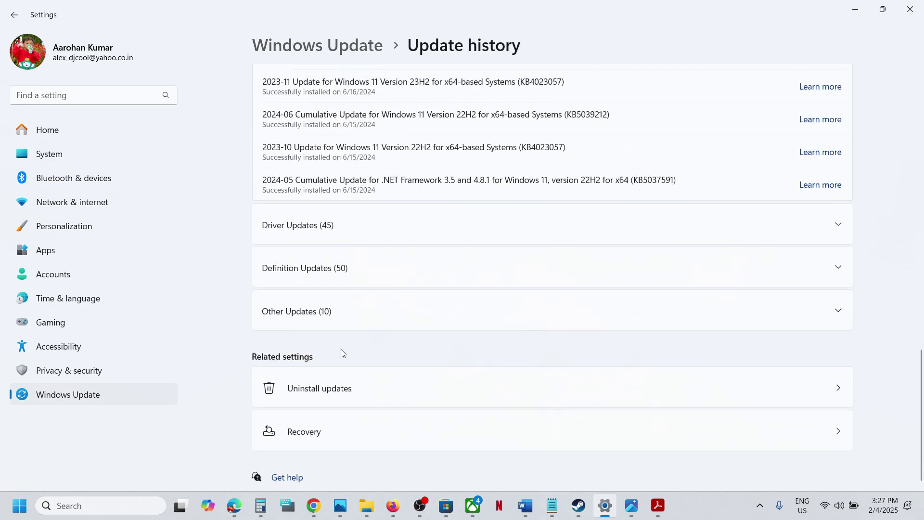
left_click(308, 397)
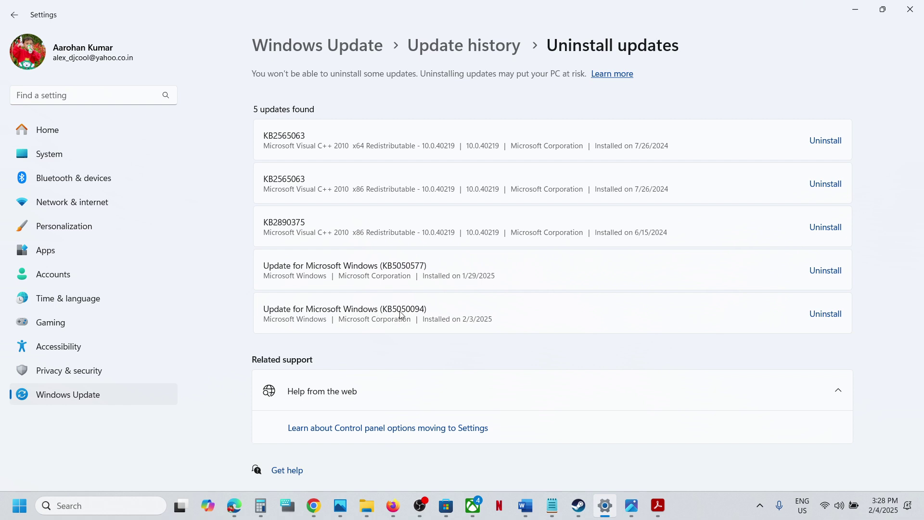
Step: Uninstall the Update for Microsoft Windows (KB5050094) and confirm the removal
left_click(831, 318)
left_click(798, 378)
Step: Bring up the Start menu power options twice and dismiss them without restarting
left_click(19, 506)
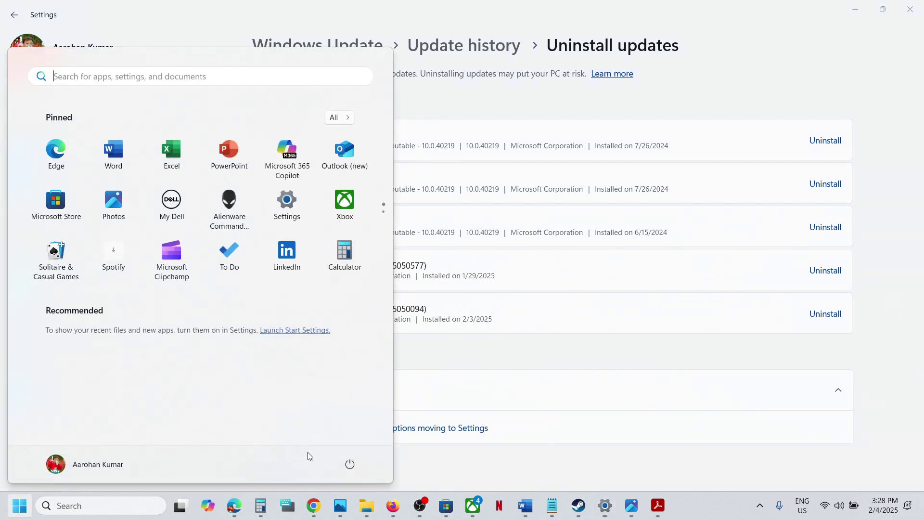
left_click(350, 468)
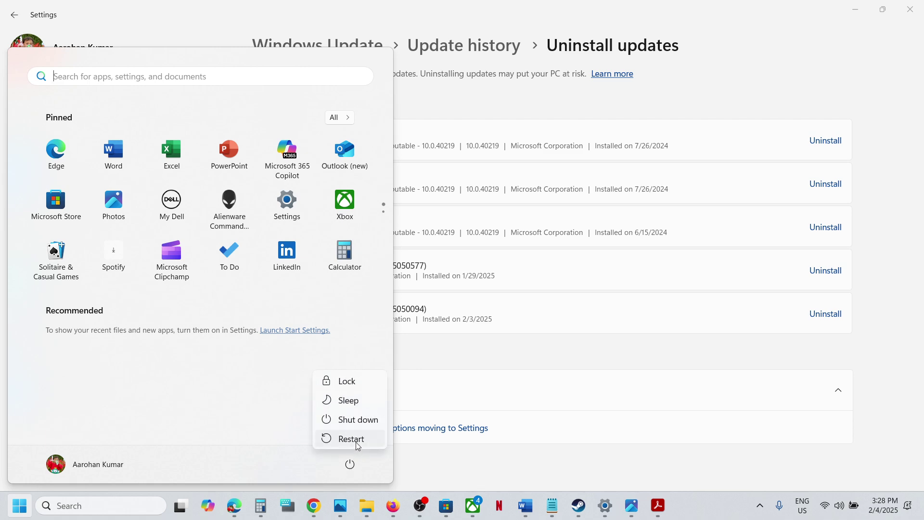
left_click(444, 461)
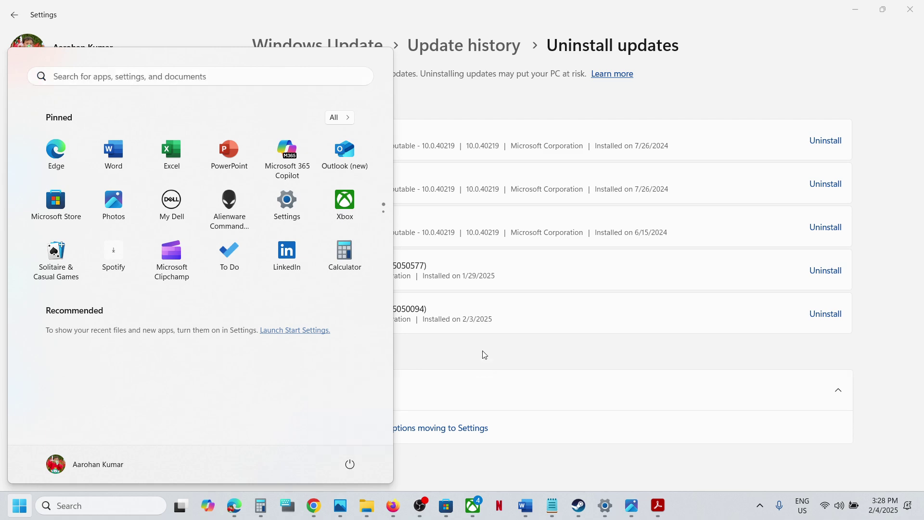
left_click(484, 355)
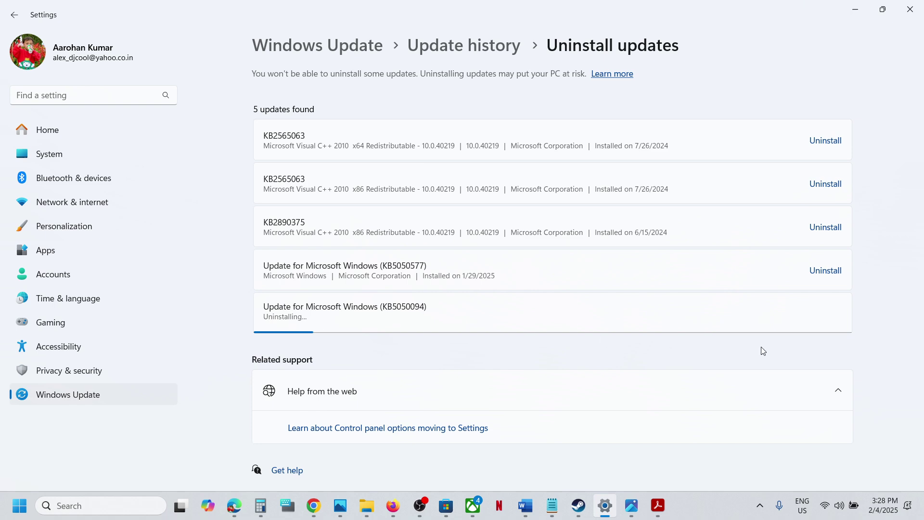
left_click(23, 514)
left_click(358, 473)
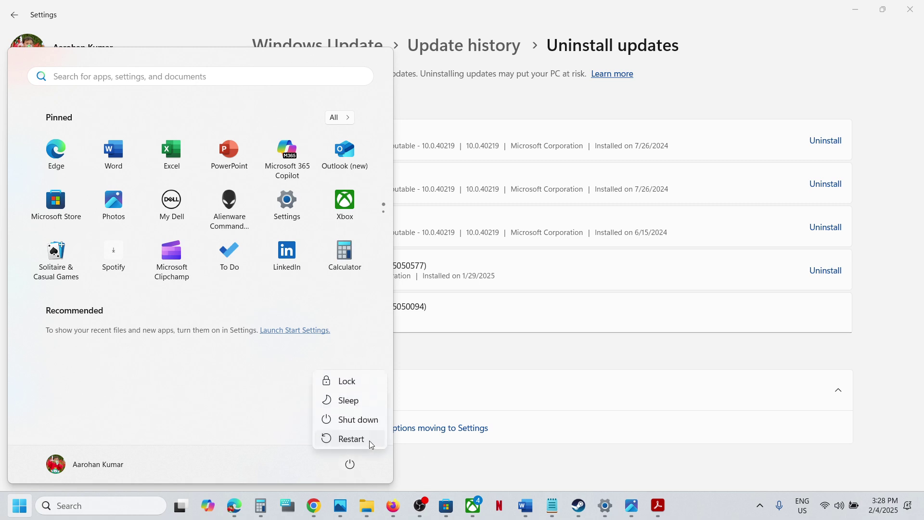
left_click(622, 356)
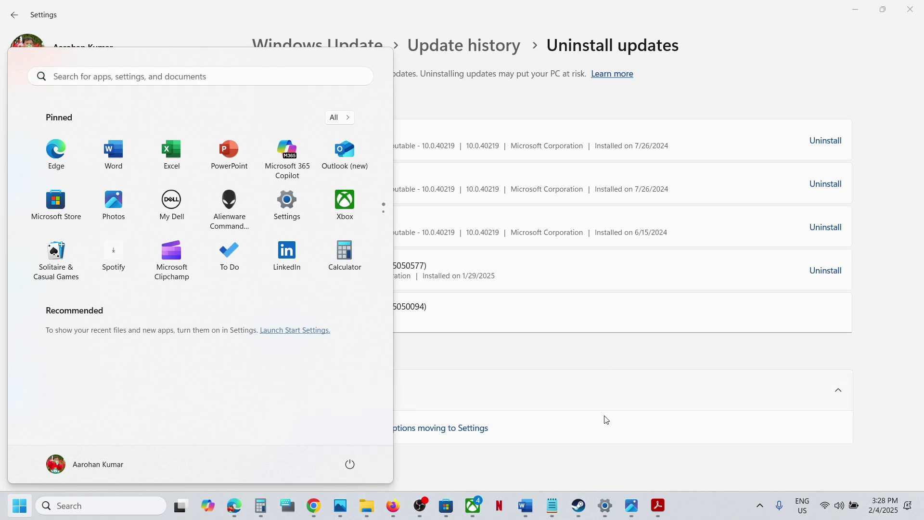
Step: Highlight the Step 2 text 'Run it as an administrator' in the Word note
left_click(525, 505)
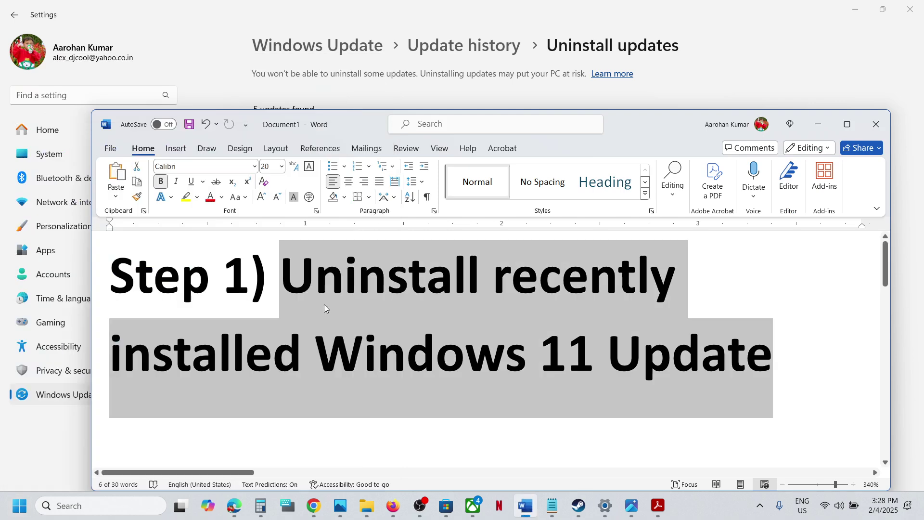
scroll(288, 333, "down", 5)
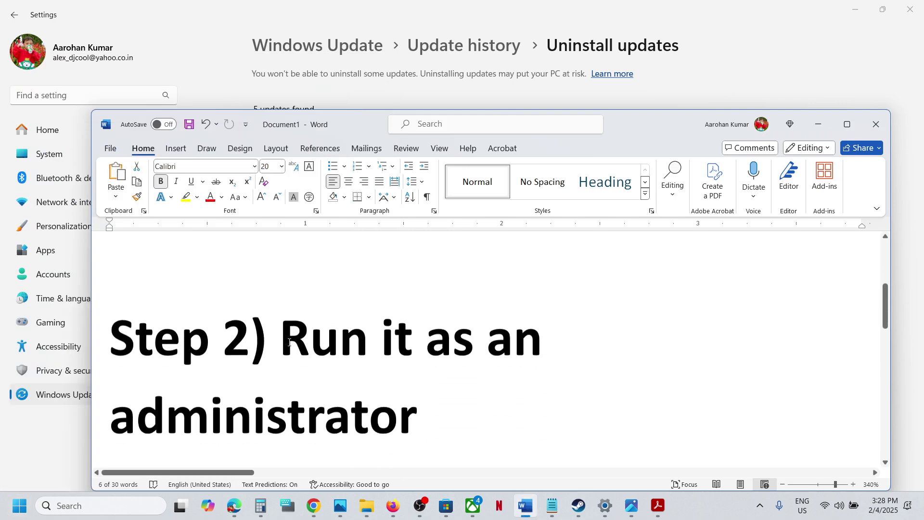
left_click_drag(289, 333, 398, 419)
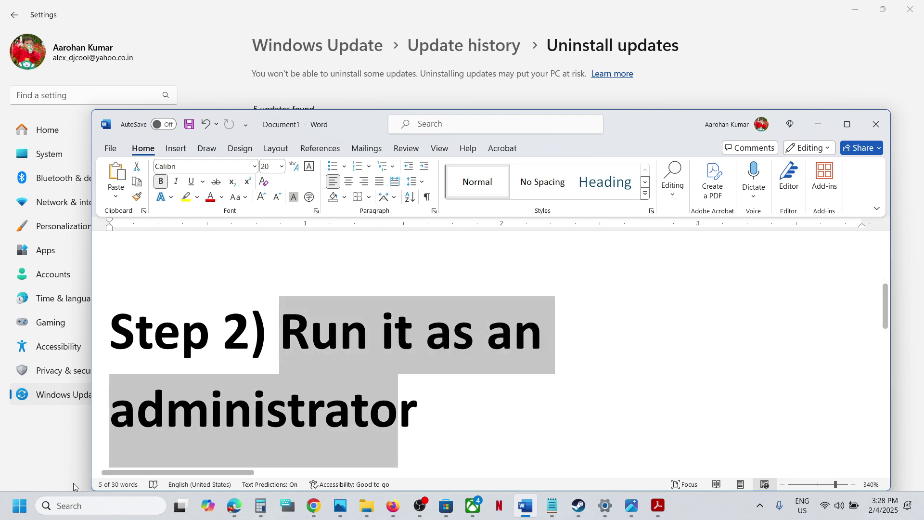
Step: Search 'adobe ac' and right-click Adobe Acrobat to show Run as administrator
left_click(82, 505)
type("dobe")
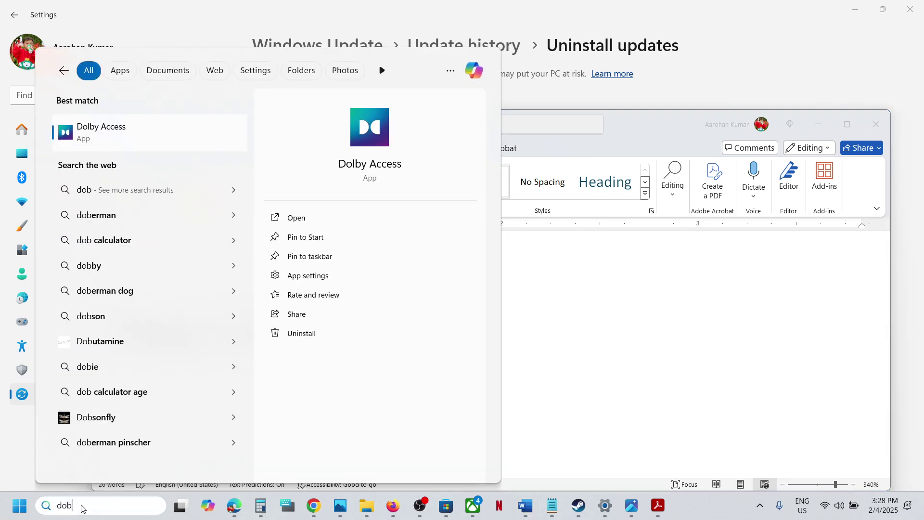
key("BackSpace")
key("BackSpace")
key("BackSpace")
key("BackSpace")
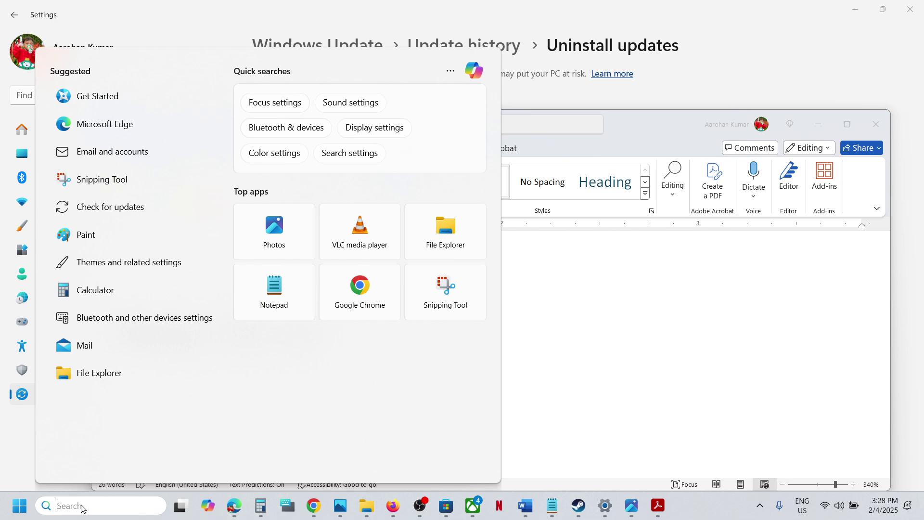
type("adobe")
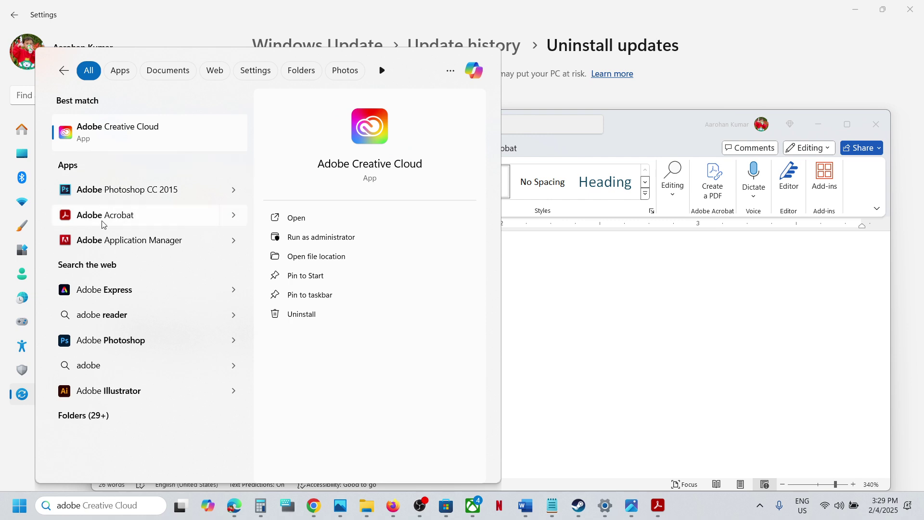
type(" ac")
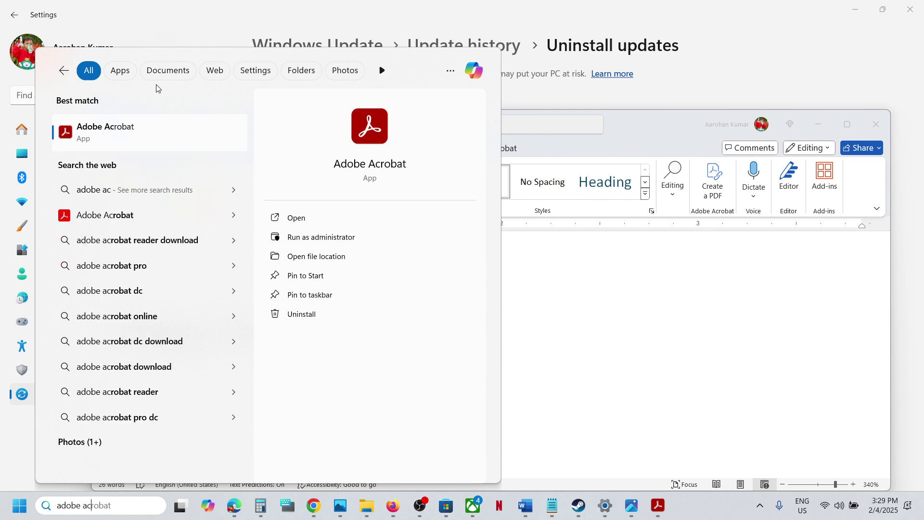
right_click(132, 142)
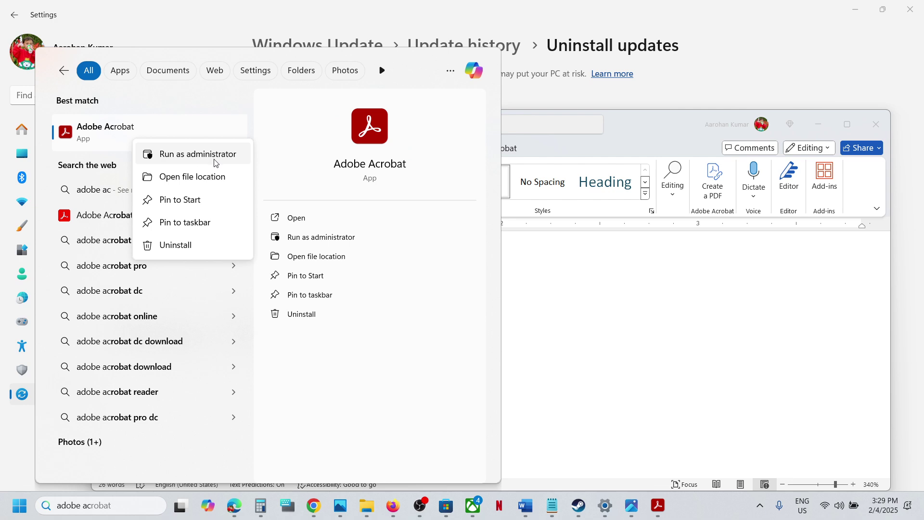
Step: Close the search and undo to restore the Step 2 'Run it as an administrator' text
key("Escape")
key("Escape")
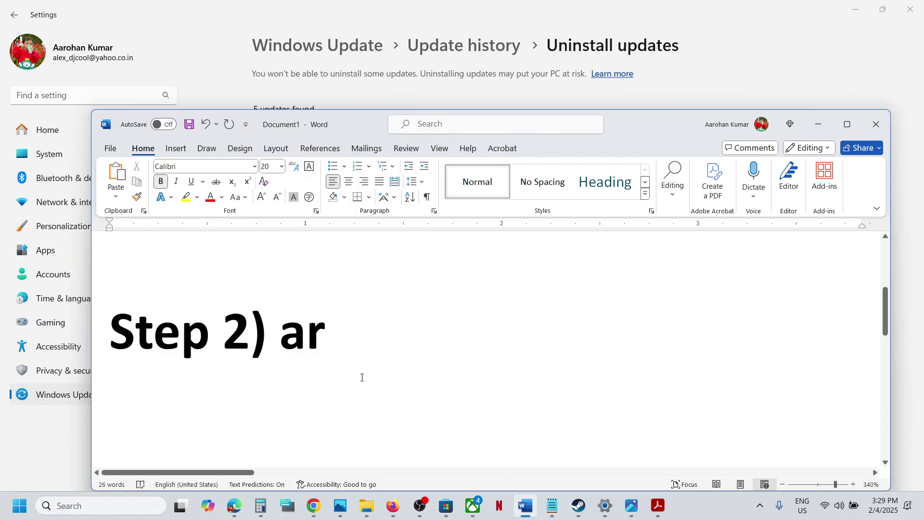
key("ctrl+z")
scroll(362, 378, "down", 5)
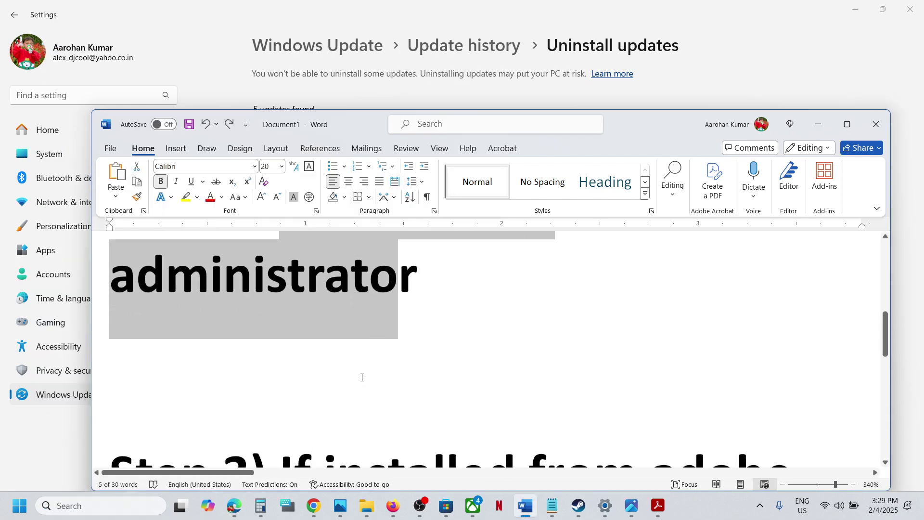
scroll(362, 377, "up", 2)
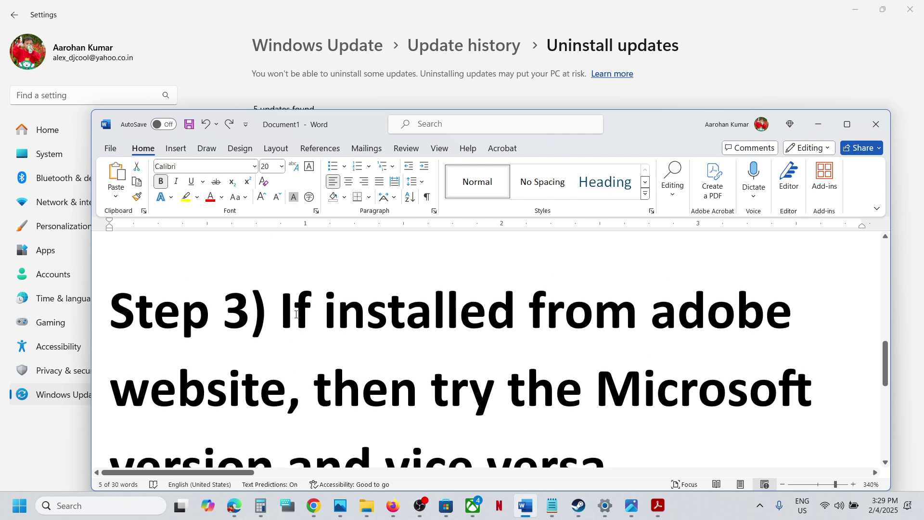
Step: Select the Step 3 phrases 'If installed from adobe website' and 'then try the Microsoft version'
left_click_drag(286, 312, 290, 379)
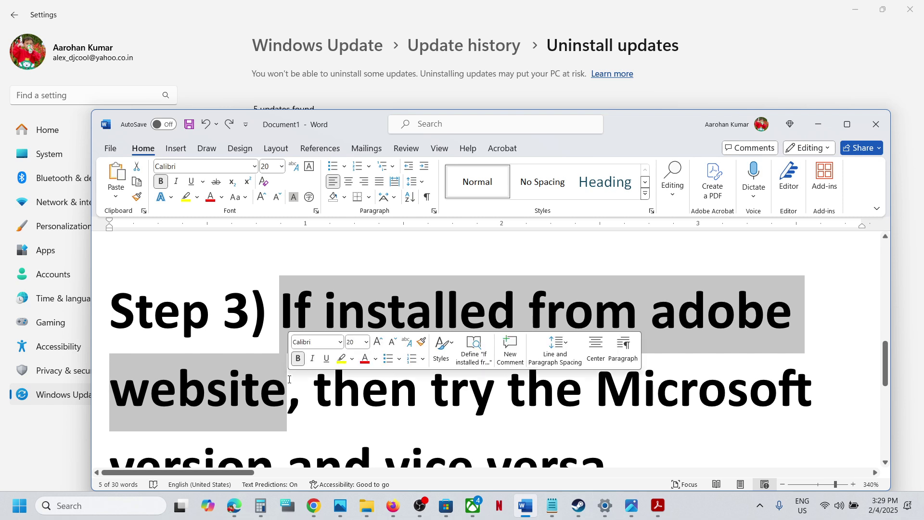
scroll(373, 384, "down", 1)
left_click_drag(315, 337, 293, 409)
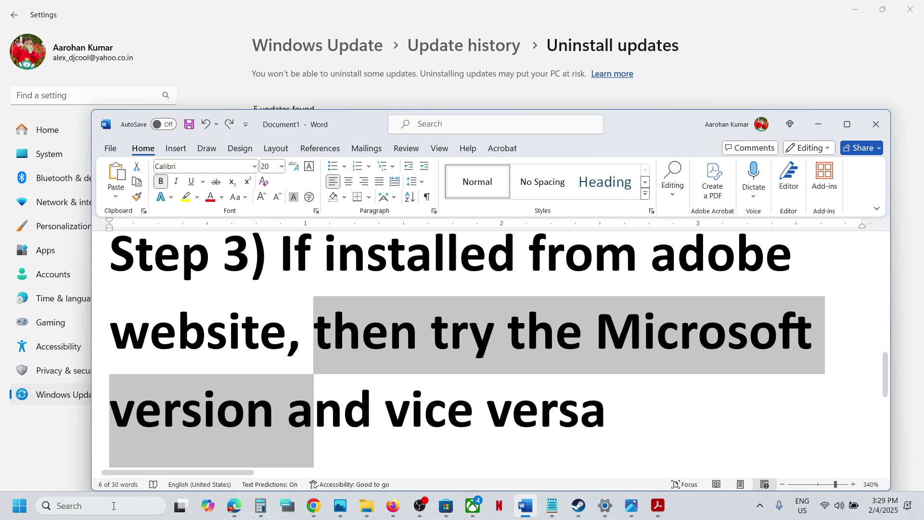
Step: Search 'adobe ac' and right-click Adobe Acrobat to reveal Uninstall, then close search
type("a")
left_click(110, 503)
type("dobe")
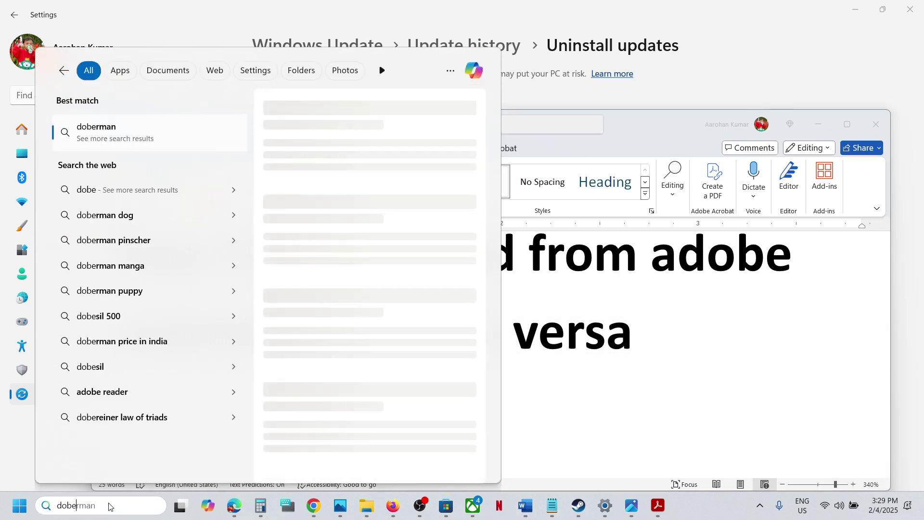
key("BackSpace")
key("BackSpace")
key("BackSpace")
key("BackSpace")
type("adobe acrobat")
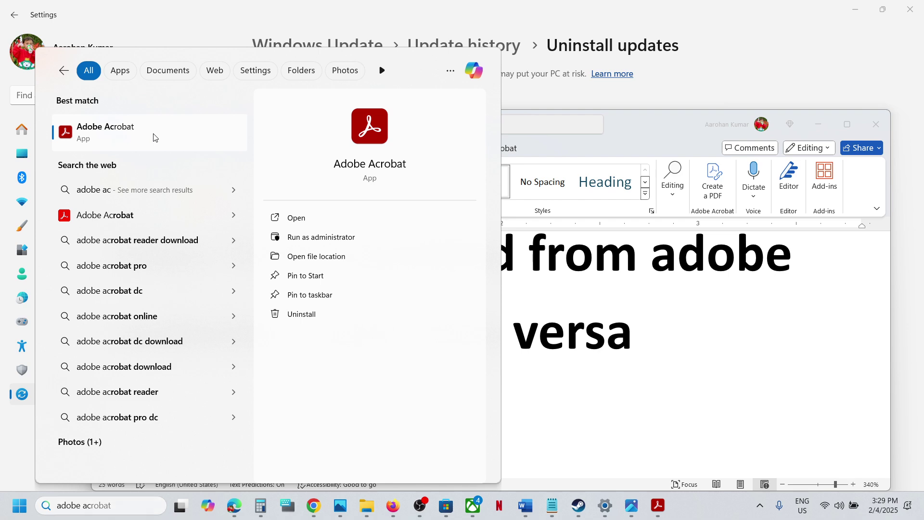
right_click(153, 135)
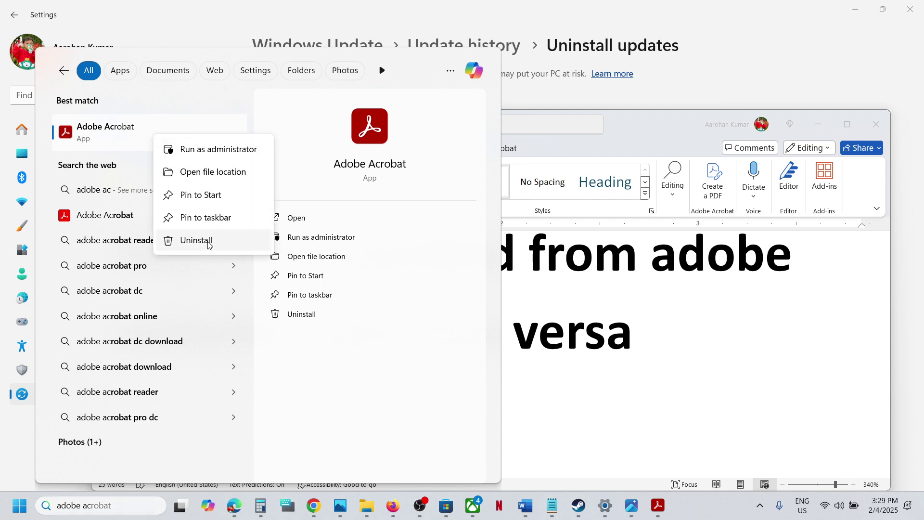
key("Escape")
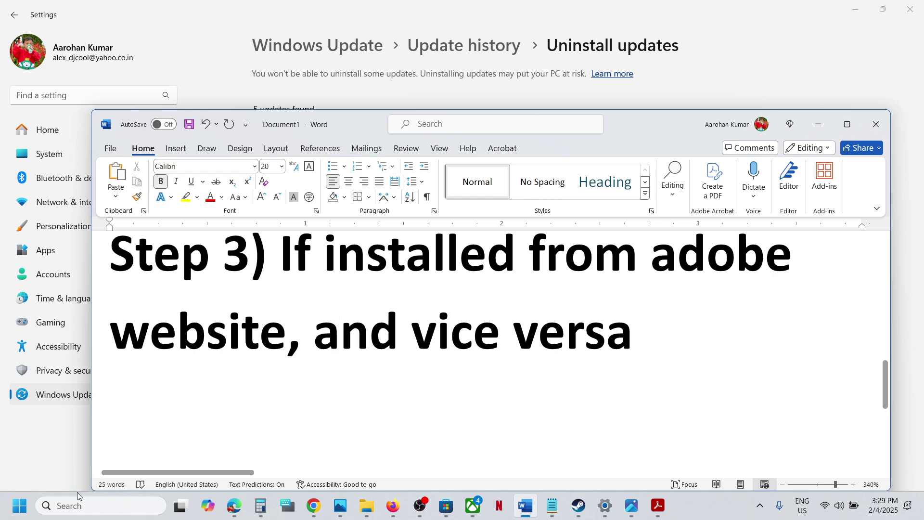
Step: Bring up the Start menu power options and dismiss them without restarting
left_click(30, 511)
left_click(353, 463)
left_click(476, 388)
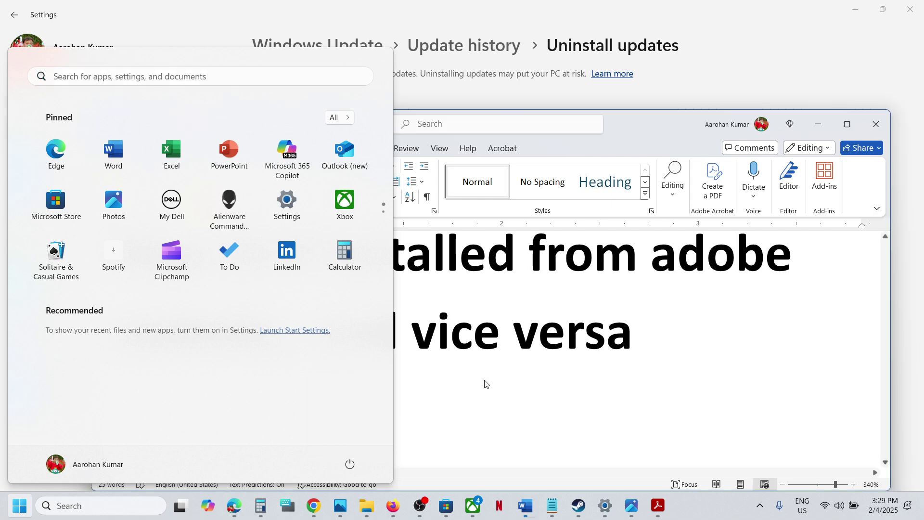
left_click(485, 383)
Step: Restore the deleted Step 3 text and bring up Chrome's 'adobe pdf reader' results
key("ctrl+y")
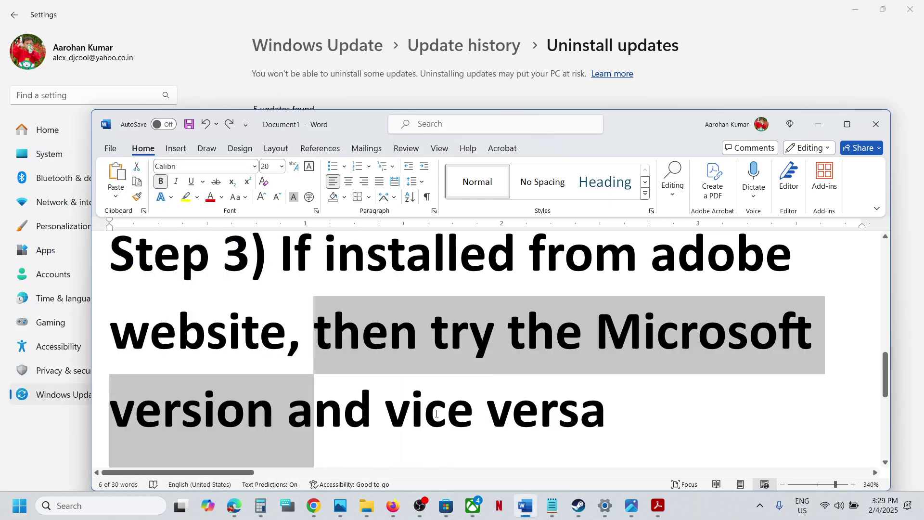
mouse_move(314, 505)
left_click(399, 471)
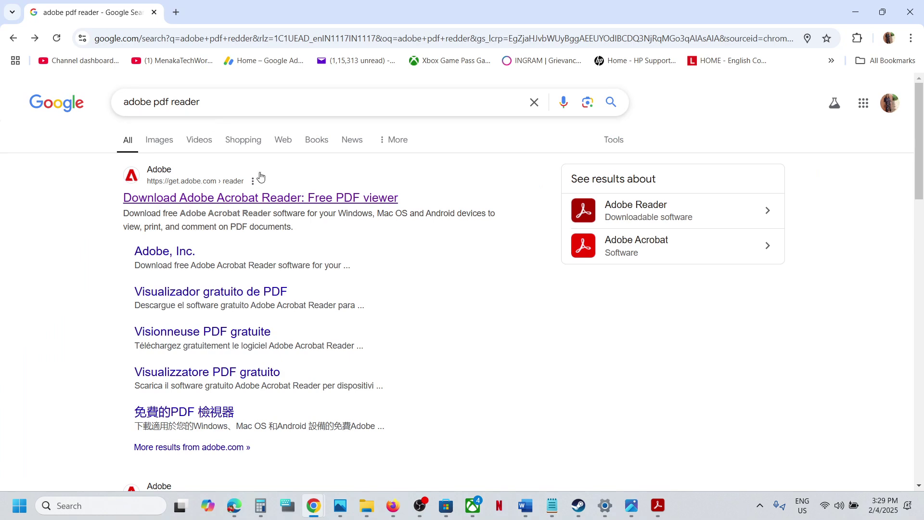
Step: Open Adobe's get.adobe.com/reader download page, then bring the Microsoft Store Home page forward
left_click(251, 202)
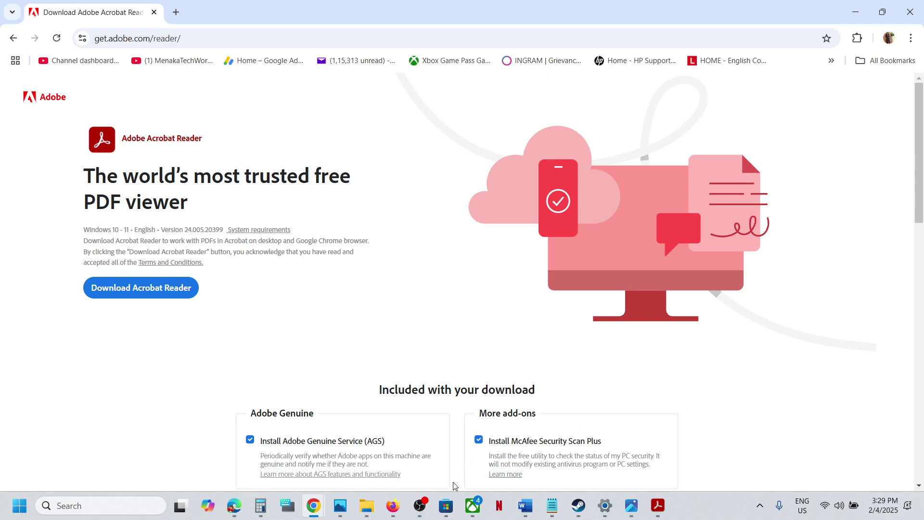
left_click(446, 506)
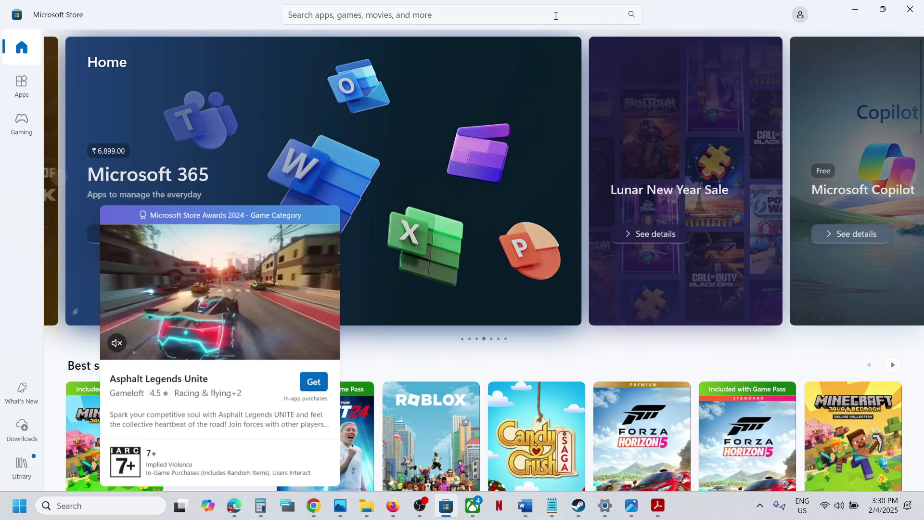
left_click(855, 9)
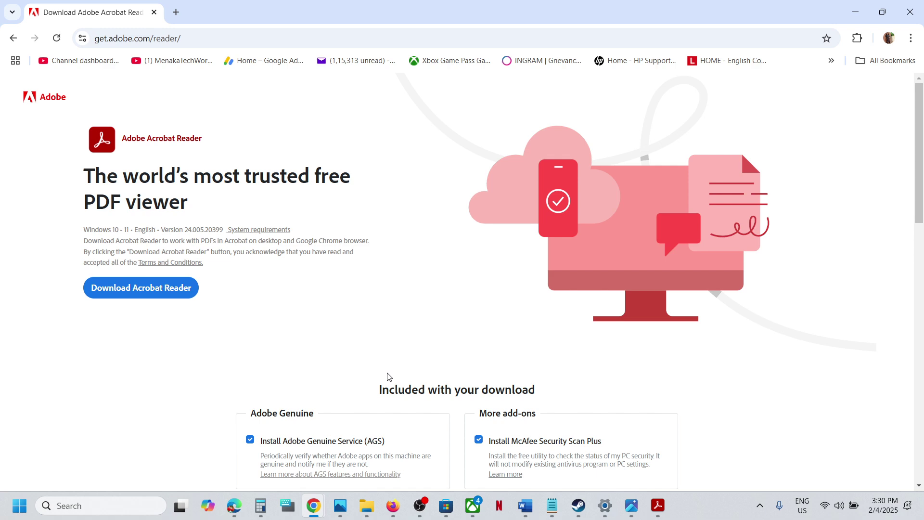
left_click(446, 506)
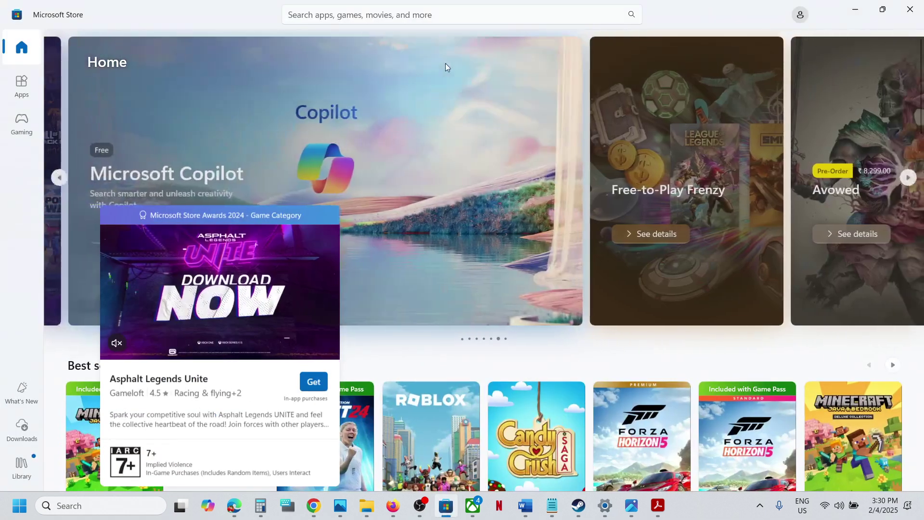
Step: Search the Microsoft Store for 'adobe ac' and open the installed Adobe Acrobat Reader DC page
left_click(396, 15)
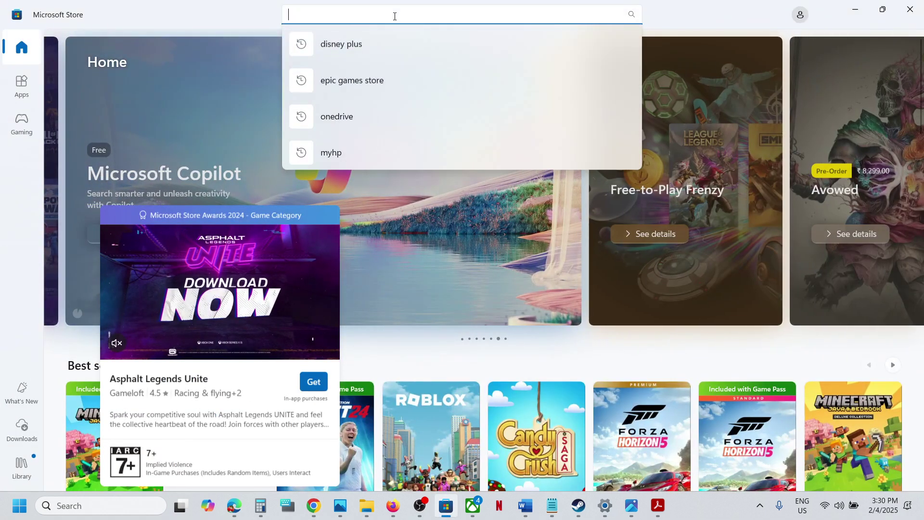
type("adobe ac")
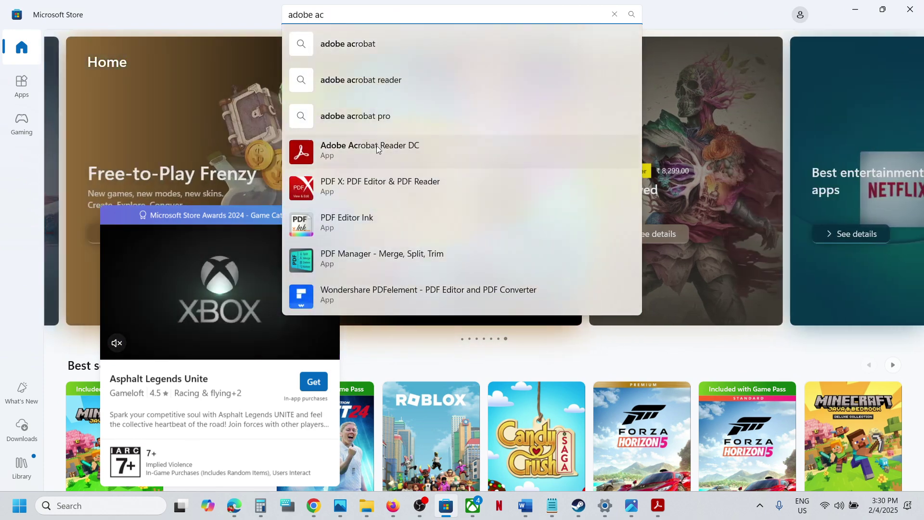
left_click(370, 150)
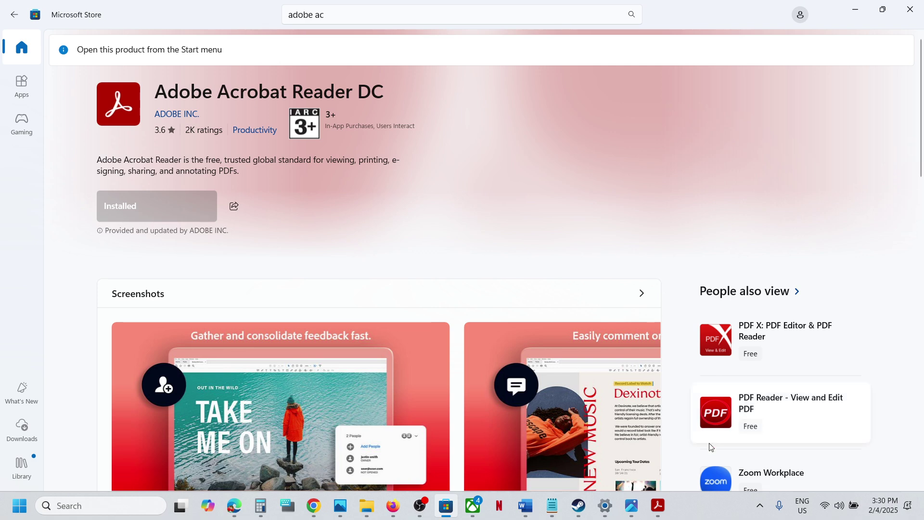
left_click(700, 502)
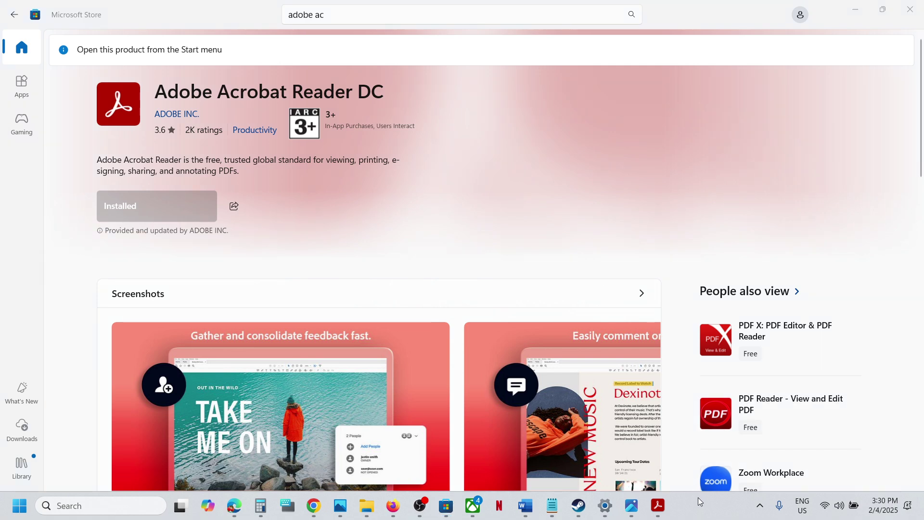